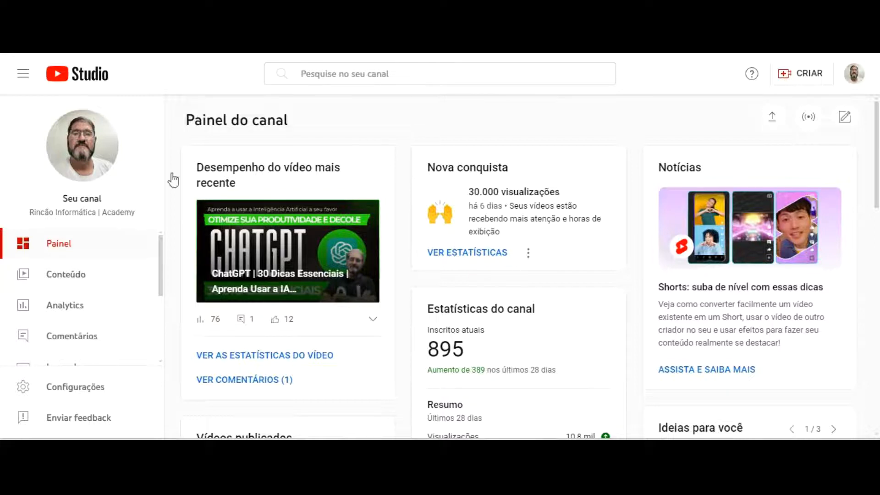
Open the advanced settings of the upload defaults (Padrões de envio) in the channel configuration
scroll(113, 215, down, 3)
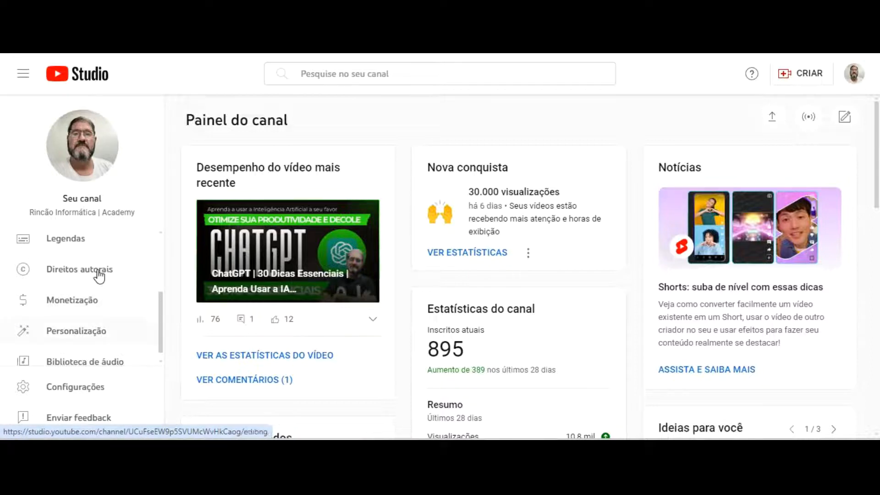
click(84, 380)
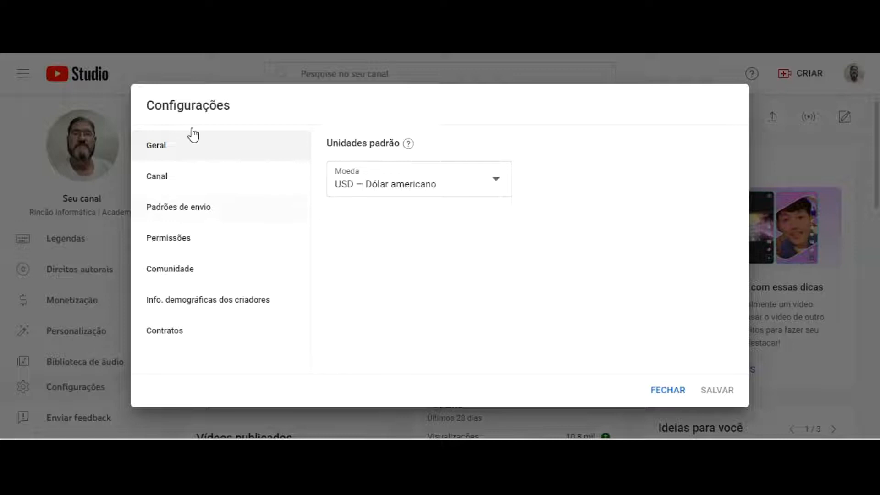
click(191, 206)
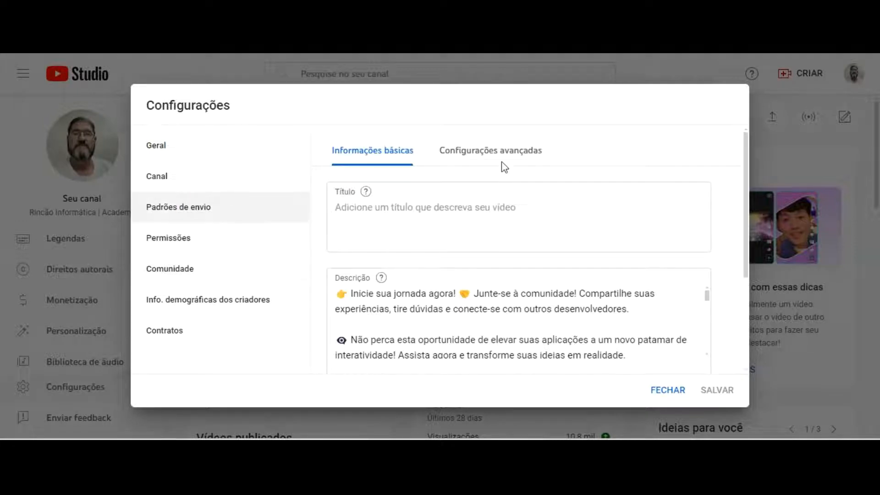
click(507, 150)
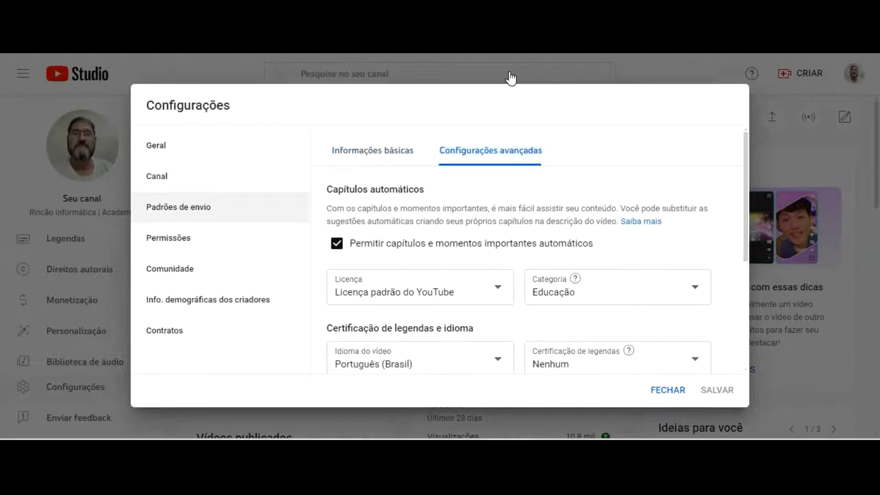
scroll(558, 126, down, 1)
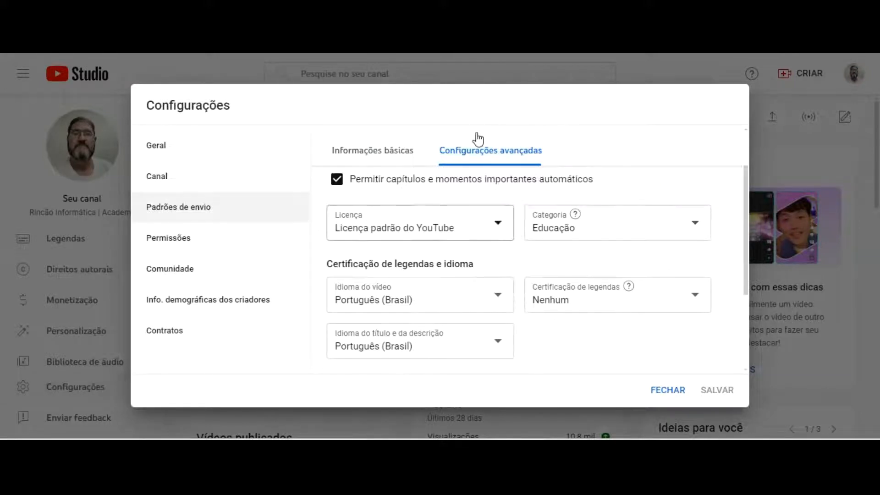
Check the license and category options, choose Educação as the category, and close the channel settings
click(494, 219)
click(494, 219)
click(683, 228)
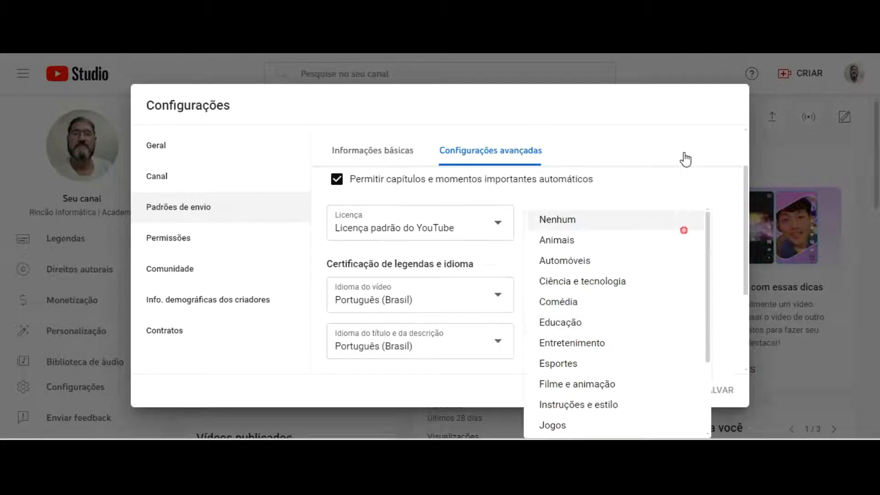
click(684, 229)
click(683, 228)
click(609, 323)
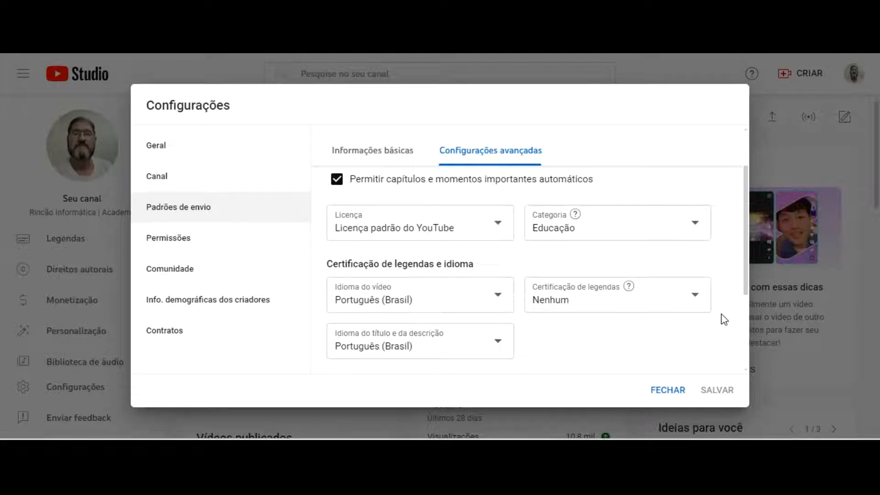
click(668, 390)
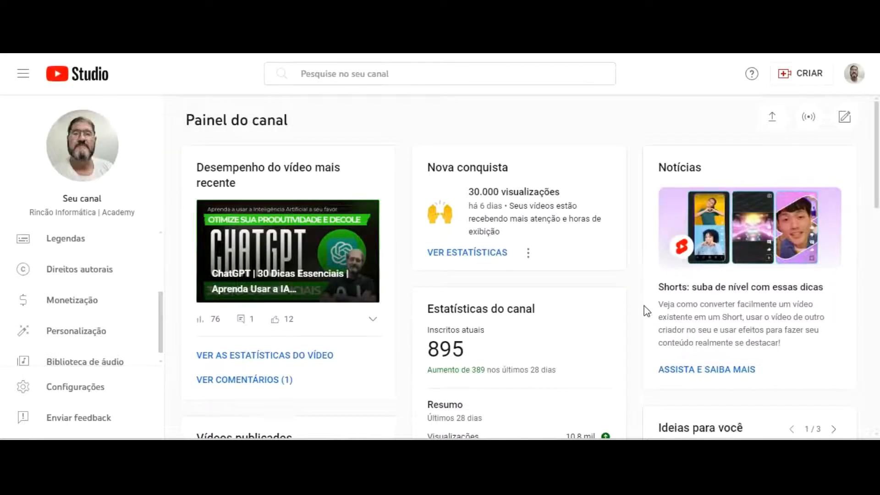
Find the video CRIE SEU AVATAR ANIMADO GRÁTIS COM IA in the channel content and open its Legendas page
scroll(124, 221, up, 3)
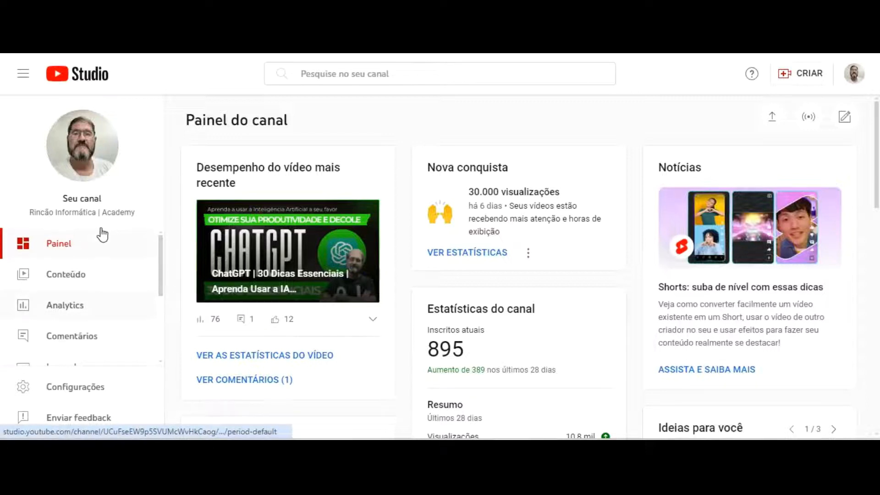
click(66, 273)
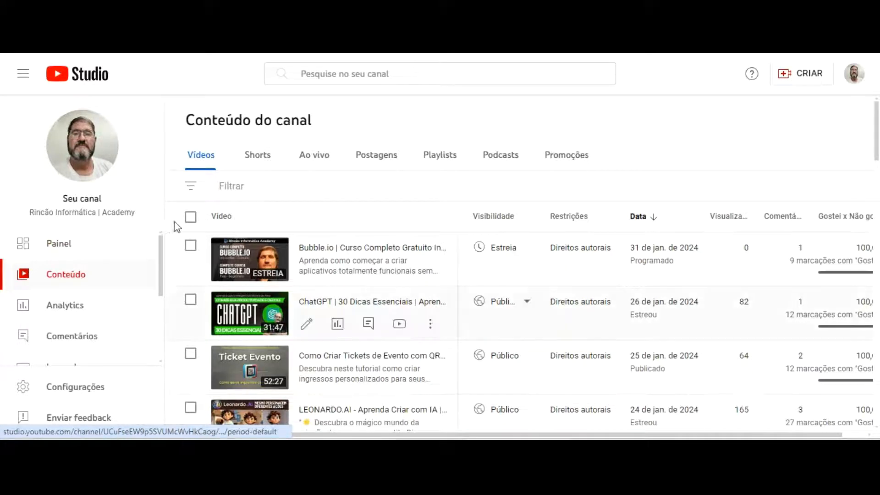
scroll(360, 257, down, 2)
scroll(362, 260, down, 12)
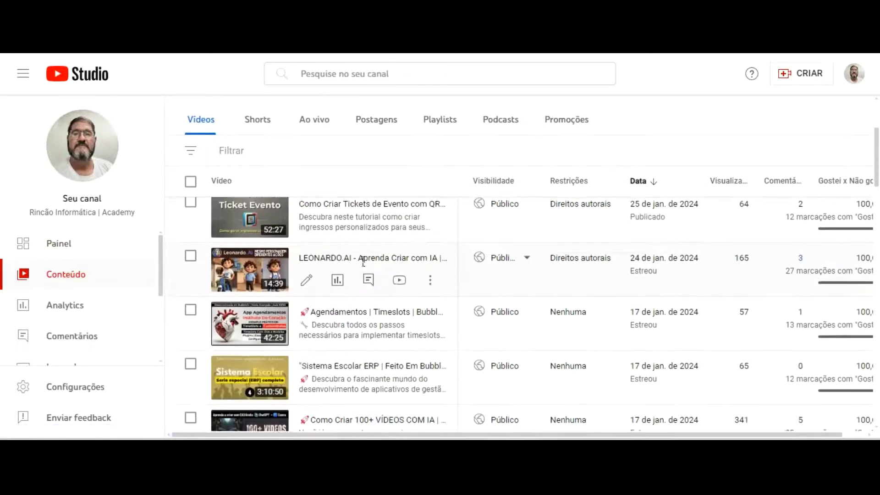
scroll(359, 274, down, 4)
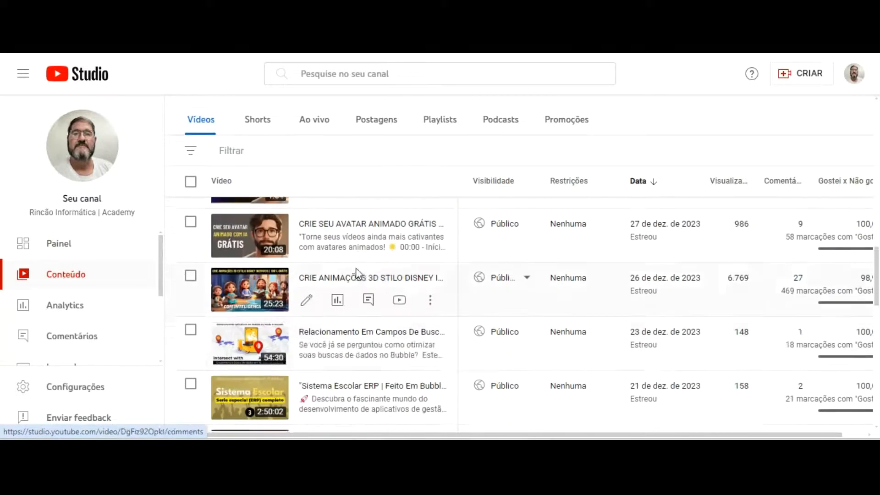
scroll(354, 272, up, 2)
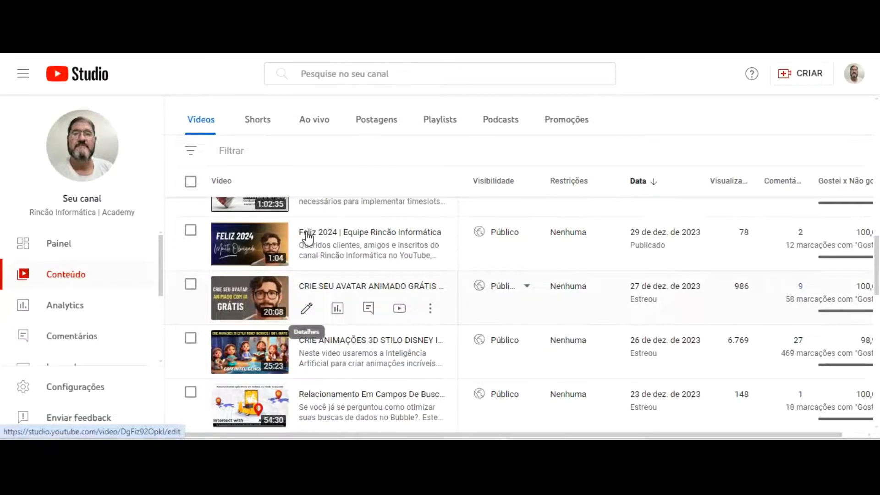
click(306, 308)
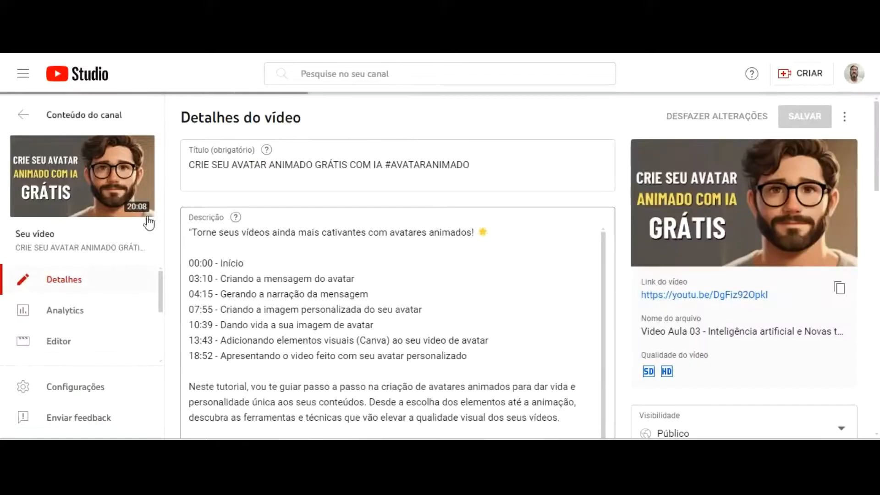
scroll(128, 218, down, 1)
scroll(126, 223, down, 1)
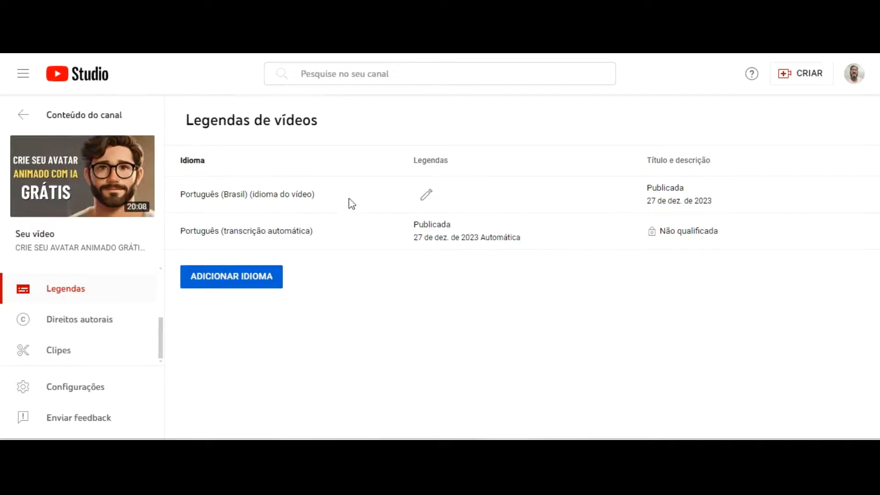
View the video's public YouTube page, expand its description, and show the transcript below the chapters
click(83, 103)
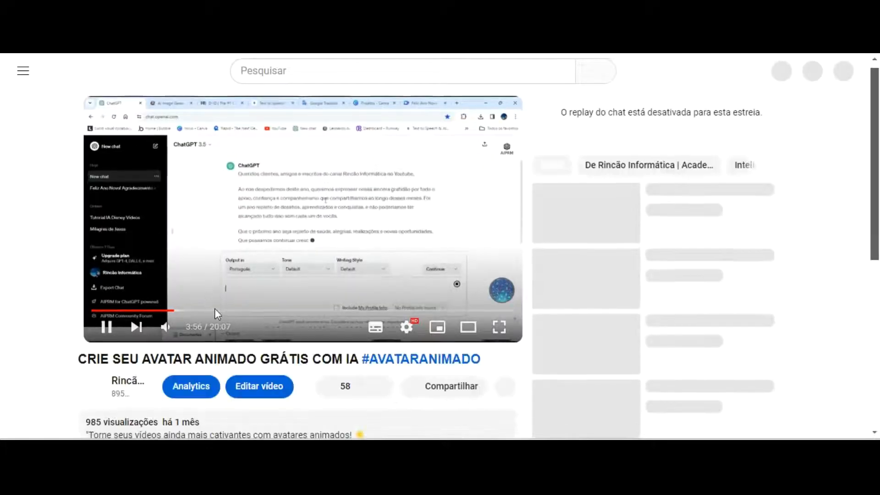
scroll(220, 314, down, 3)
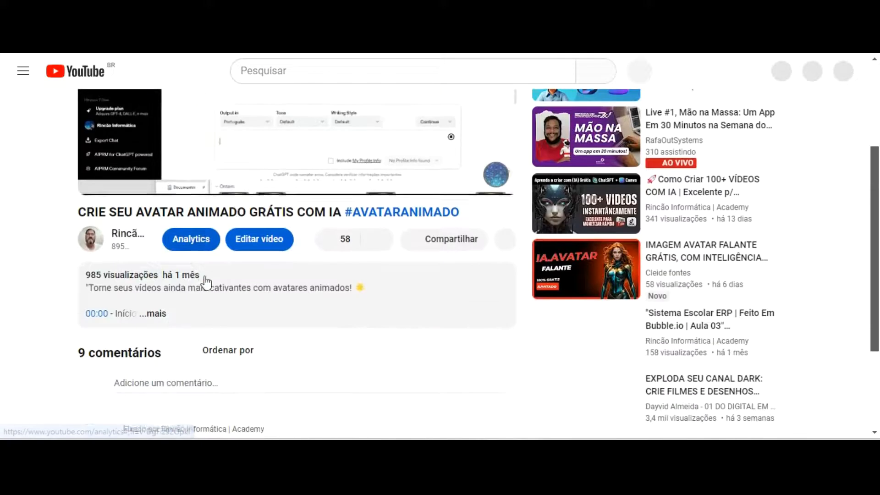
click(207, 282)
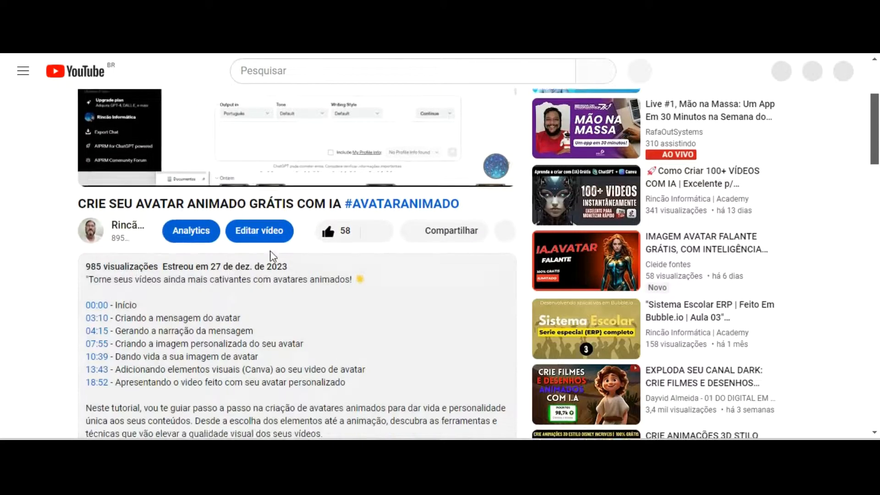
scroll(273, 256, down, 10)
scroll(186, 291, down, 1)
scroll(186, 295, up, 1)
scroll(183, 298, down, 4)
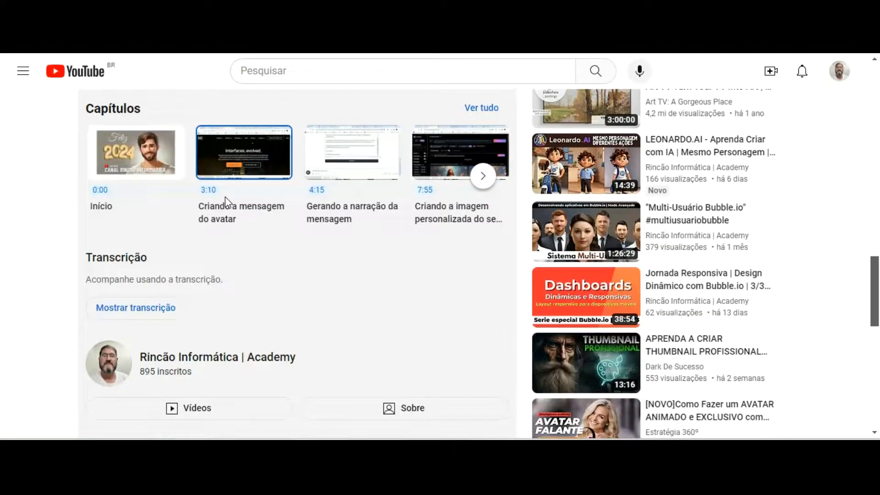
click(135, 308)
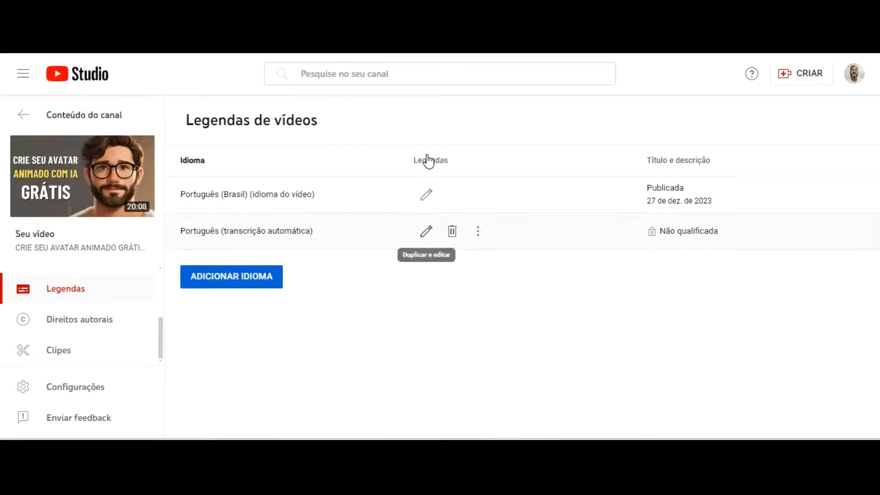
Duplicate the video's automatic Portuguese transcription for editing and display its captions with their time markings
click(426, 230)
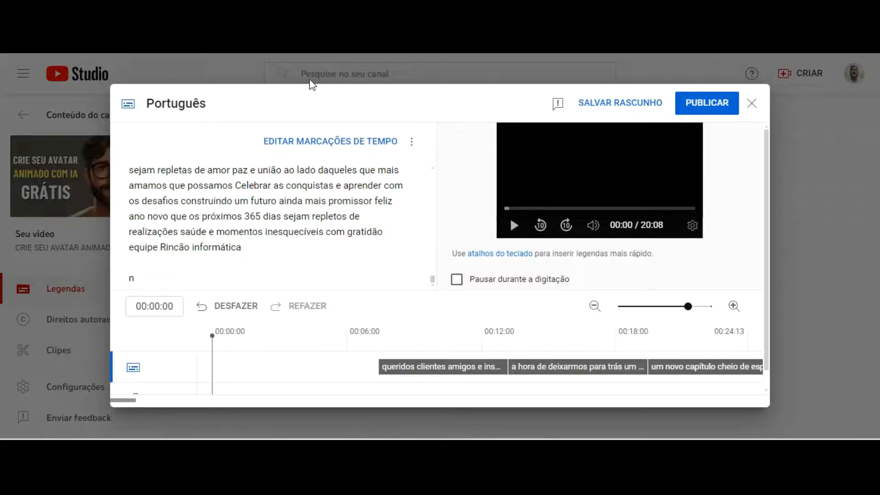
click(331, 141)
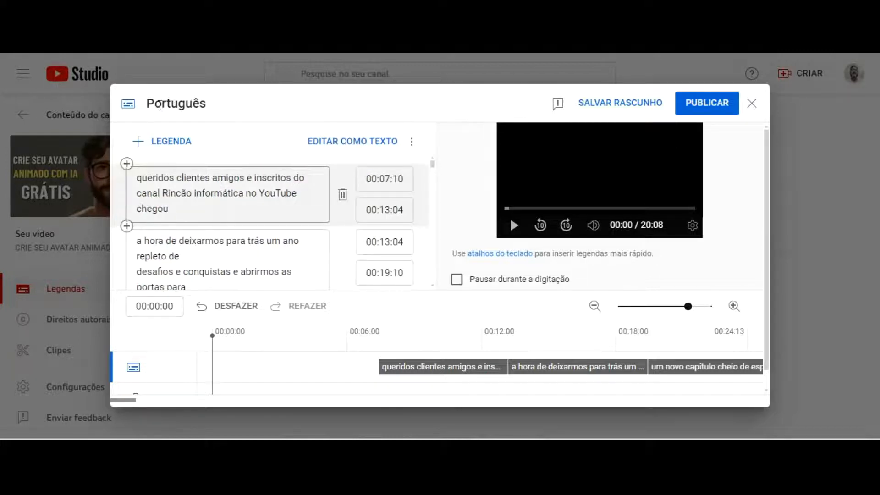
key(Tab)
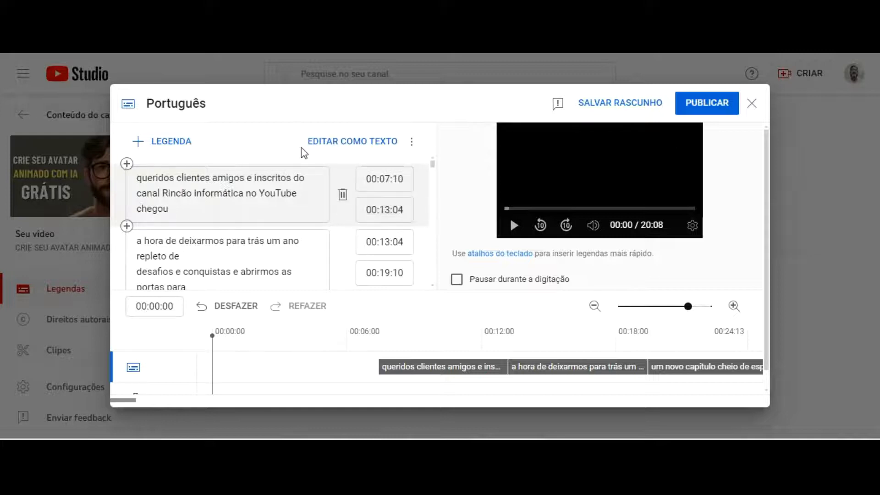
scroll(297, 150, down, 1)
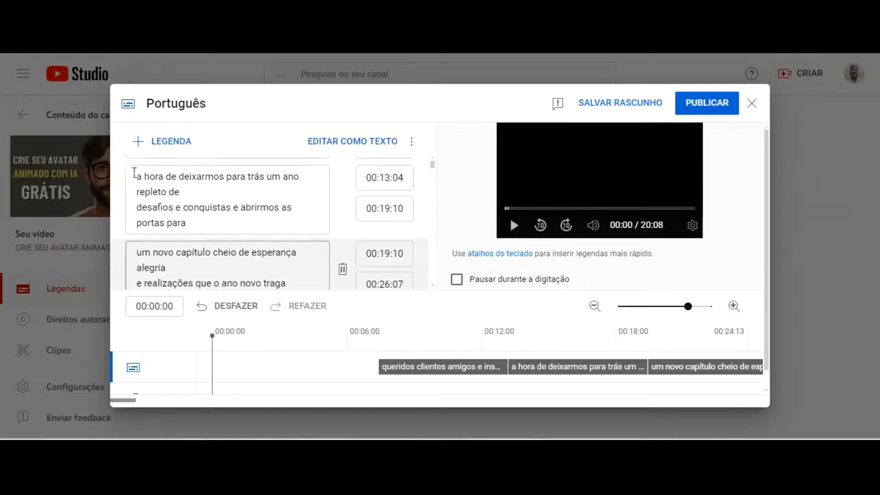
scroll(249, 124, up, 1)
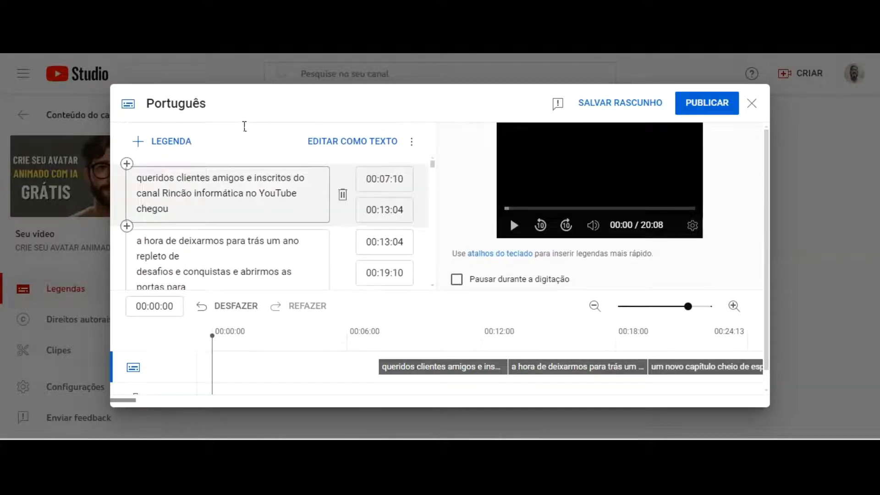
Review the Portuguese captions starting from the first one and publish them
click(238, 194)
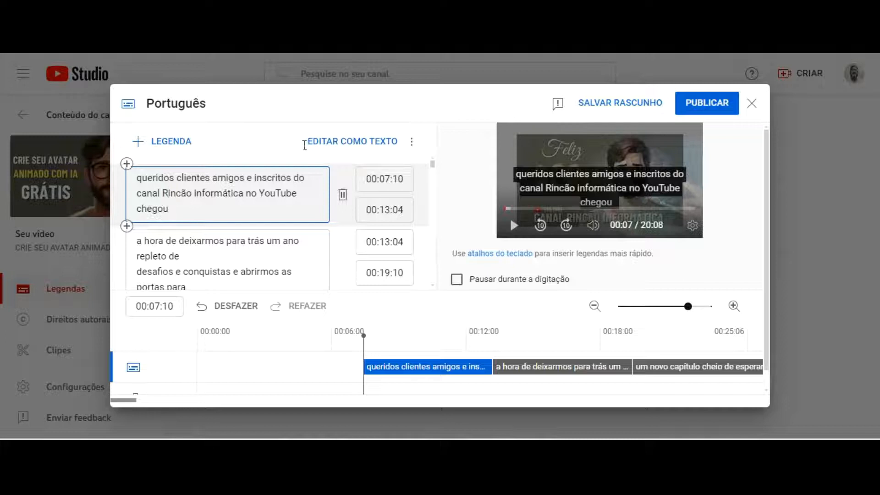
scroll(307, 144, down, 10)
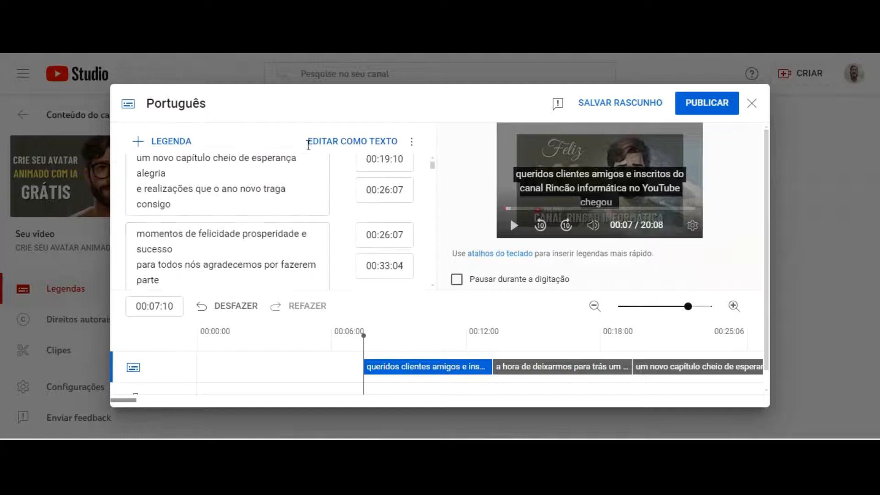
scroll(309, 147, down, 12)
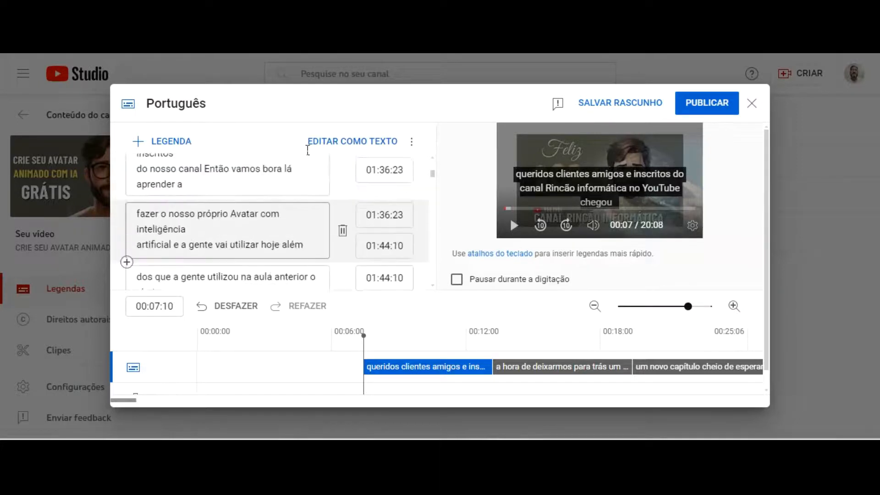
scroll(307, 149, down, 6)
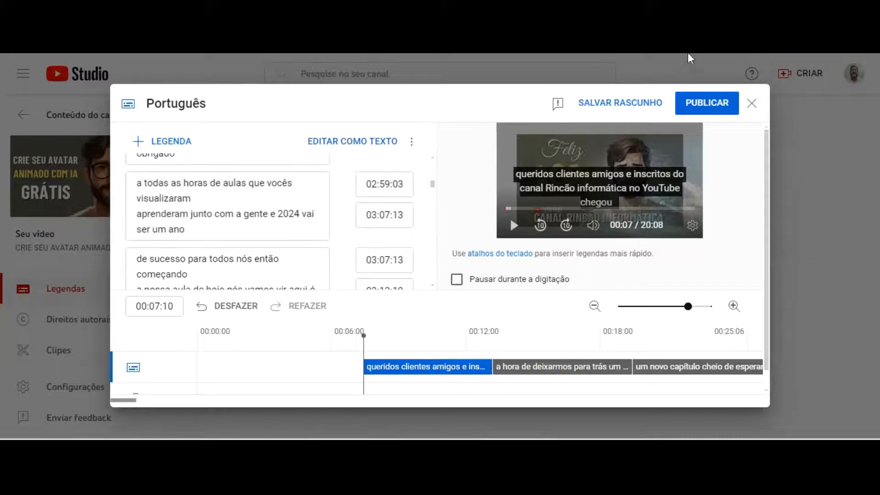
click(707, 103)
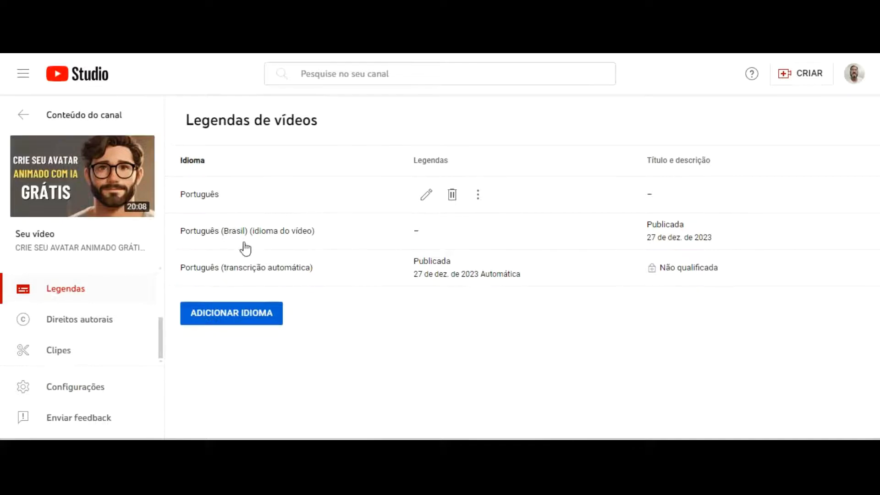
Add Inglês as a subtitle language for the video
click(244, 316)
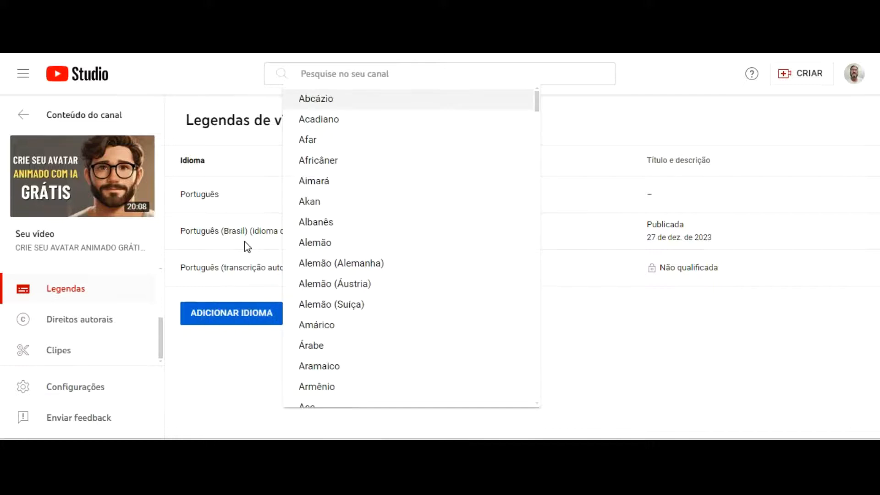
scroll(442, 156, down, 20)
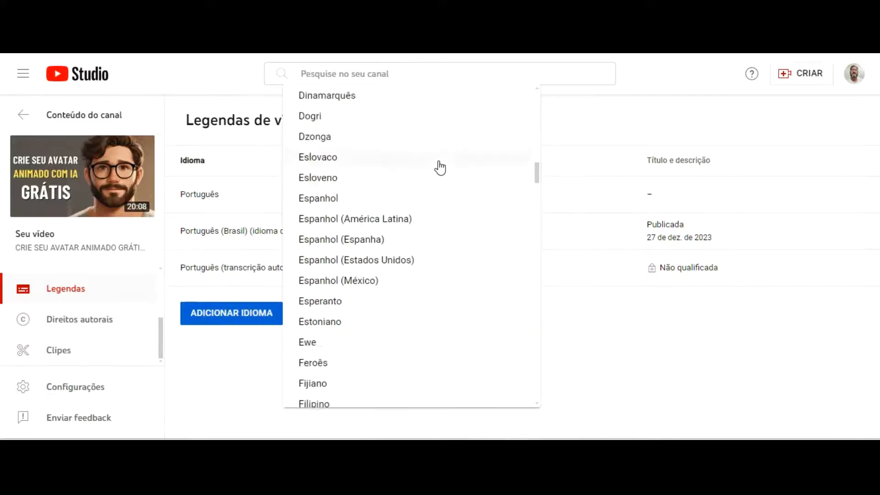
scroll(440, 168, down, 8)
scroll(439, 169, down, 8)
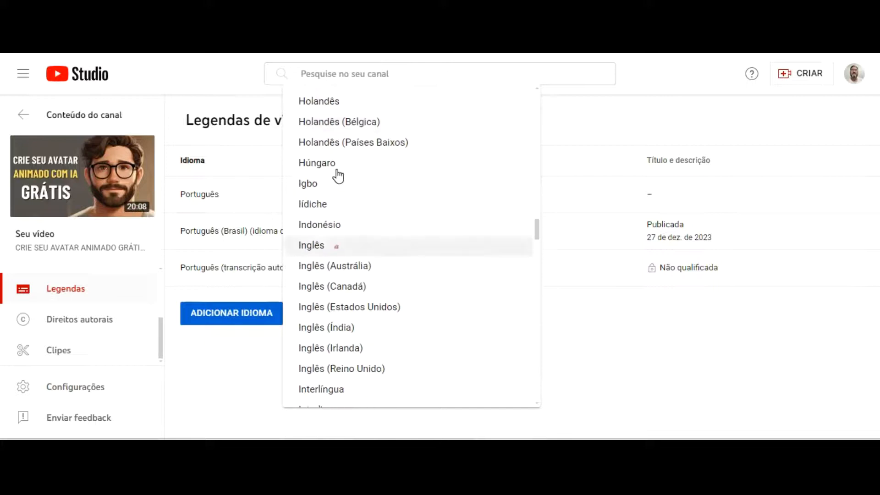
click(337, 246)
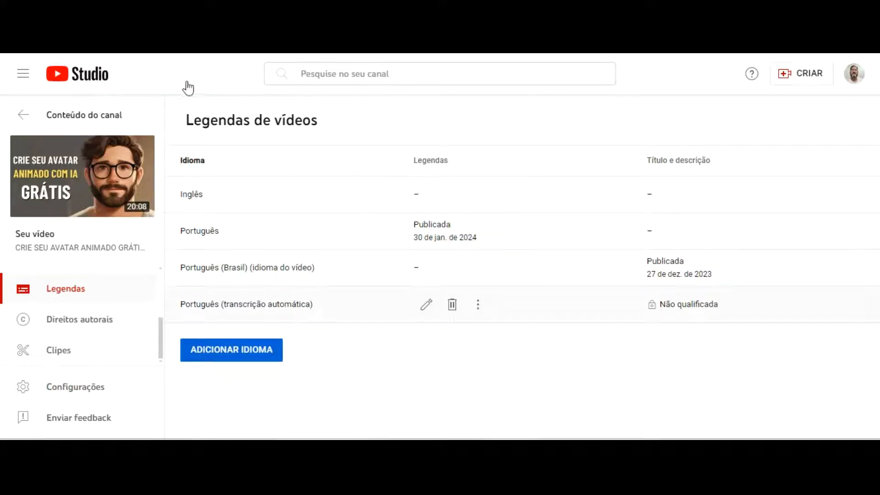
mouse_move(426, 194)
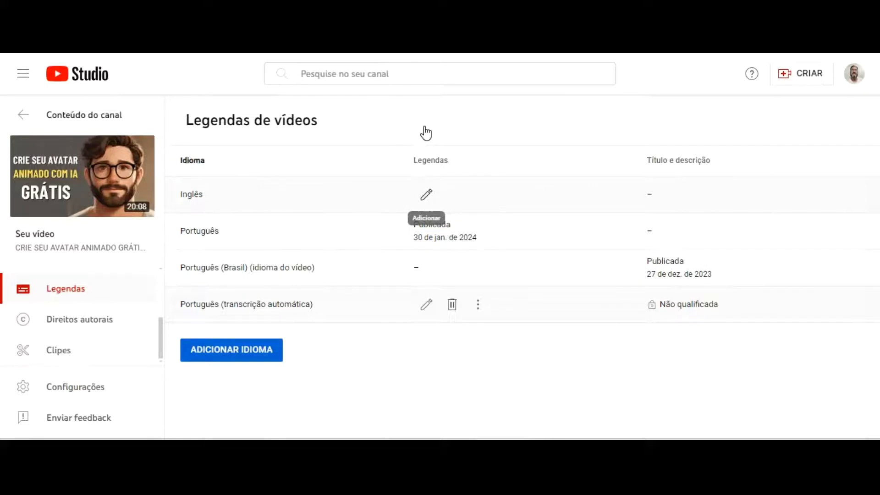
Create the Inglês captions with automatic translation, review the translated lines and publish them
click(426, 194)
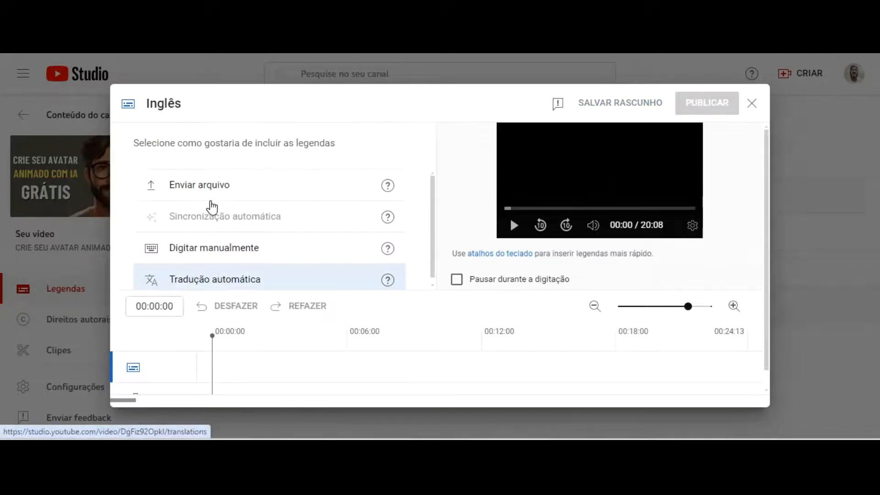
click(209, 279)
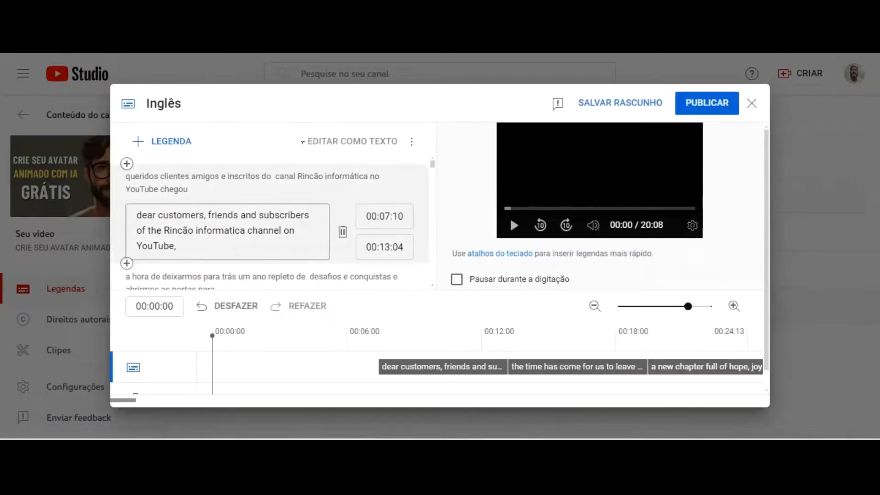
scroll(300, 142, down, 10)
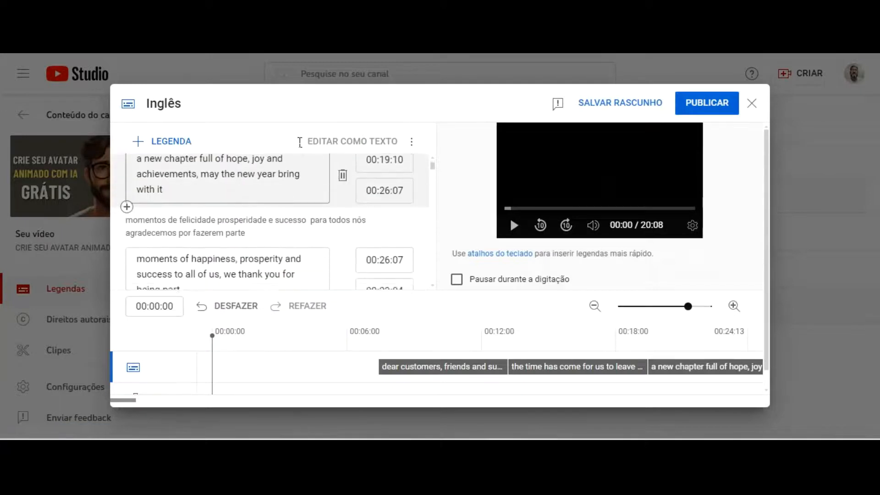
scroll(300, 143, down, 2)
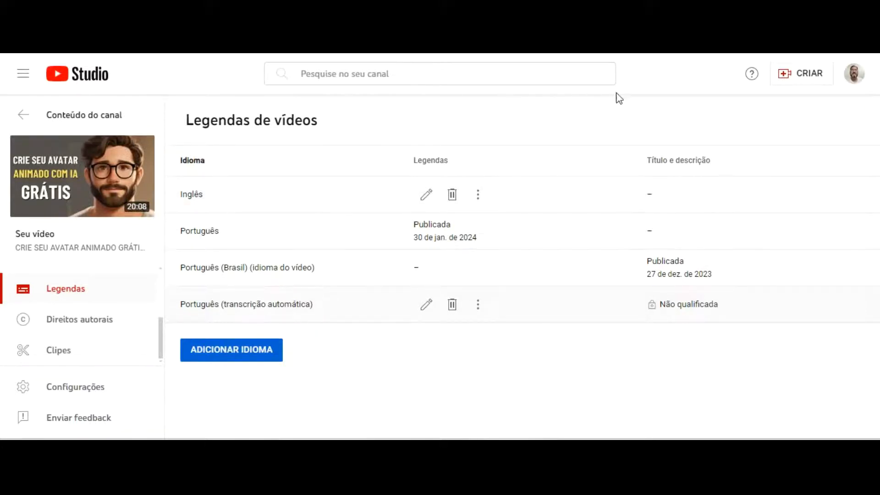
Open the Inglês title and description for translation, then translate the original title into English in Google Tradutor and copy the translation
click(660, 194)
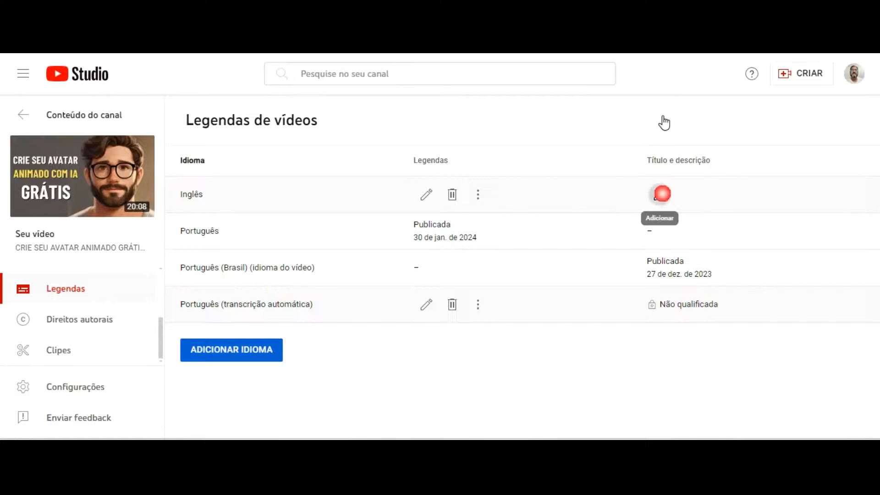
drag(153, 132, 251, 148)
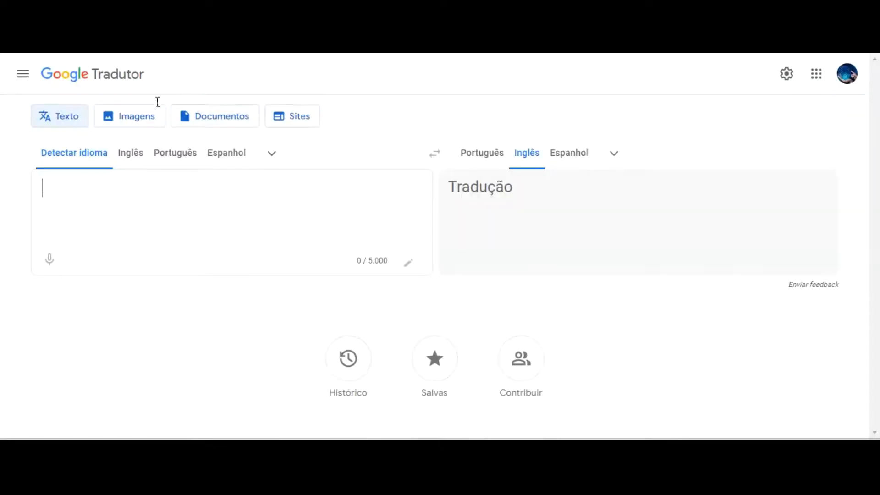
text(CRIE SEU AVATAR ANIMADO GRÁTIS COM IA #AVATARANIMADO)
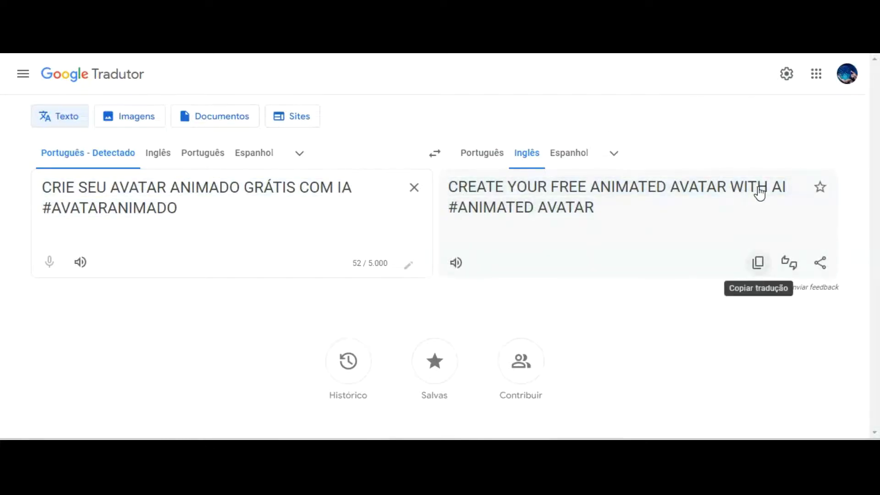
click(758, 262)
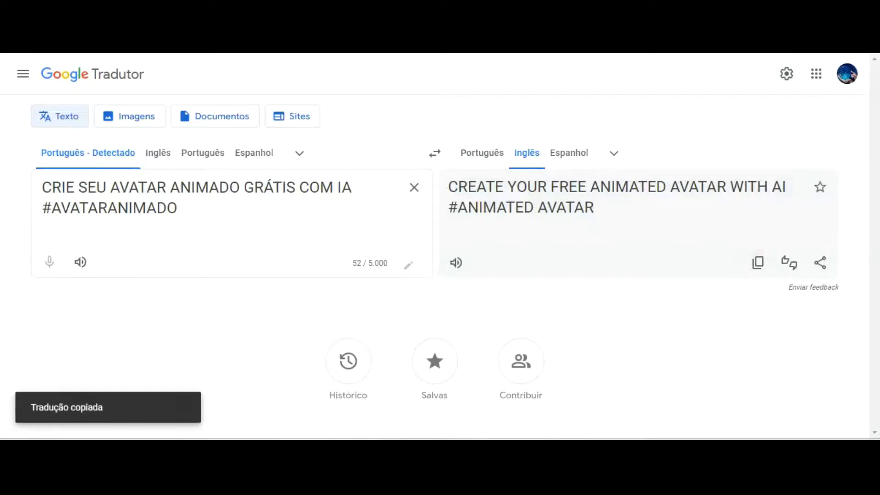
Back in YouTube Studio, set the Inglês title to "CREATE YOUR FREE ANIMATED AVATAR WITH AI #ANIMATED AVATAR"
click(514, 54)
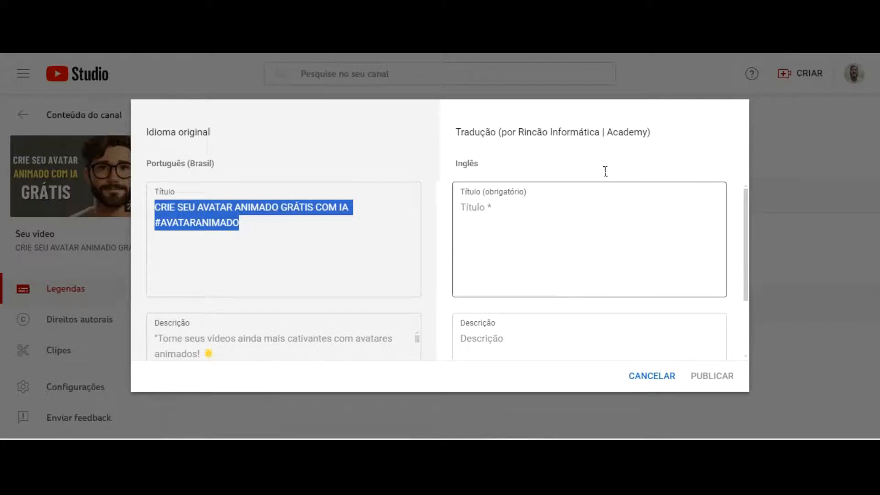
click(546, 212)
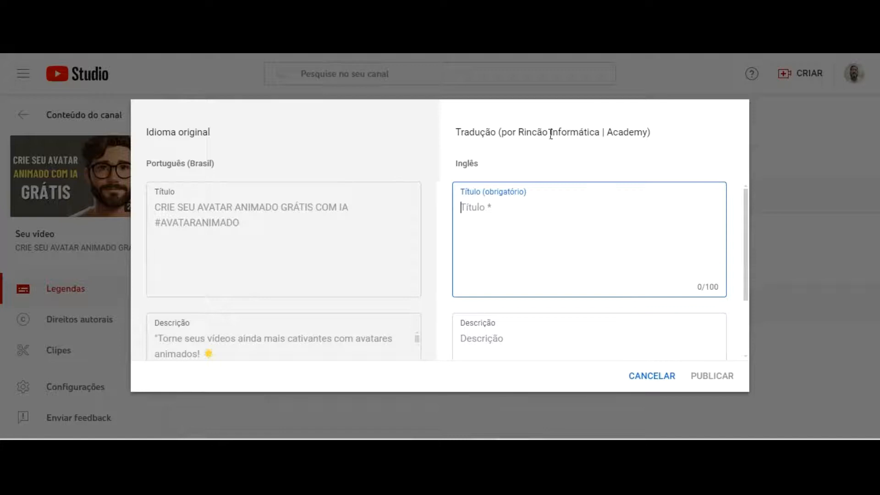
key(ctrl+v)
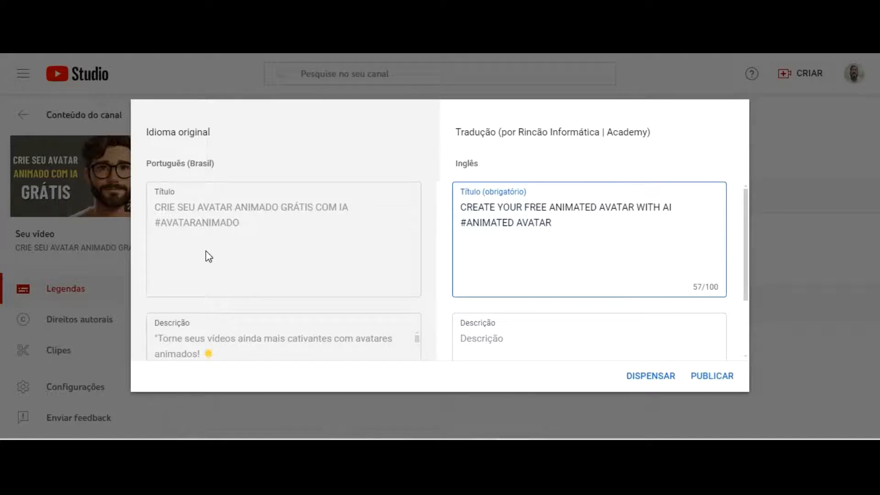
Copy the full original Portuguese description, translate it into English in Google Tradutor in place of the title, and copy the translation
click(208, 269)
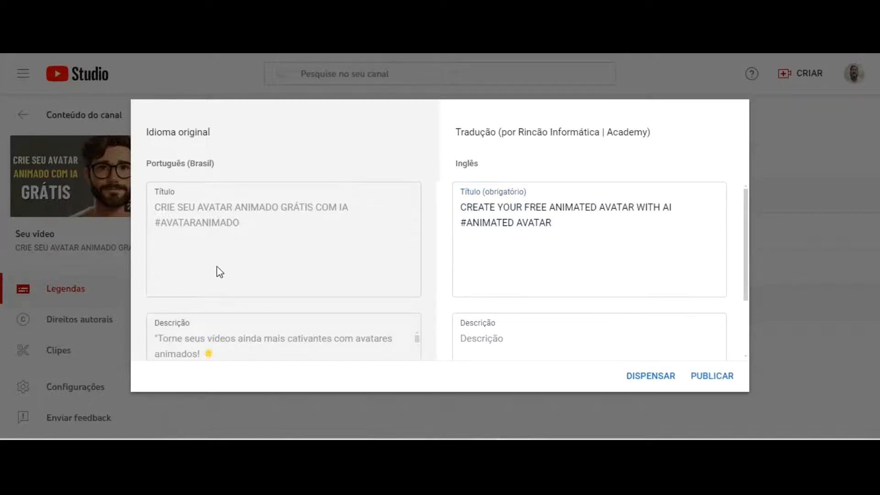
key(ctrl+a)
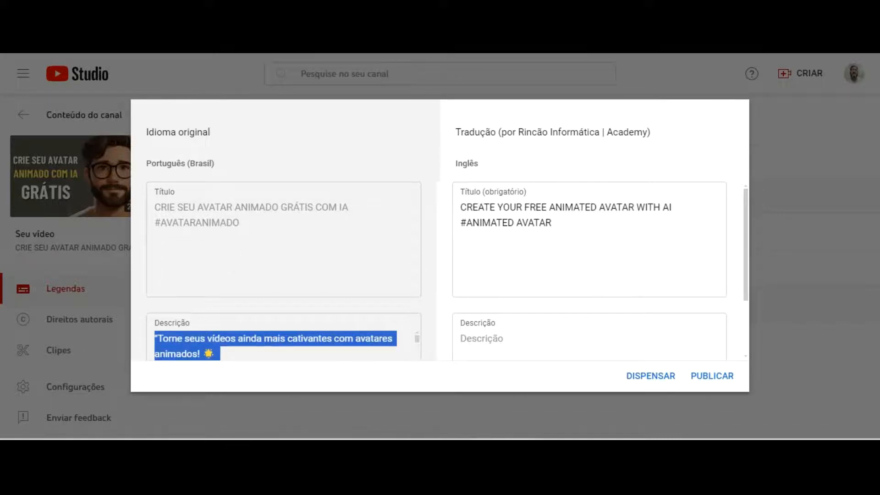
click(337, 32)
click(412, 188)
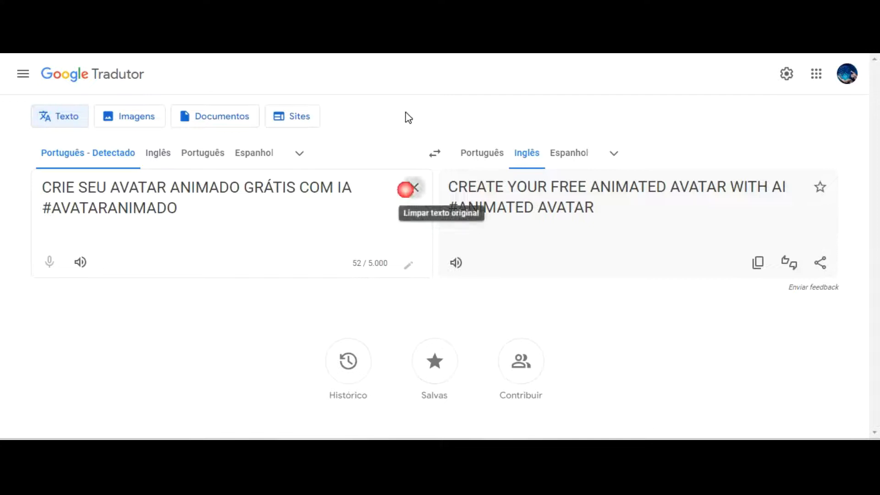
key(ctrl+v)
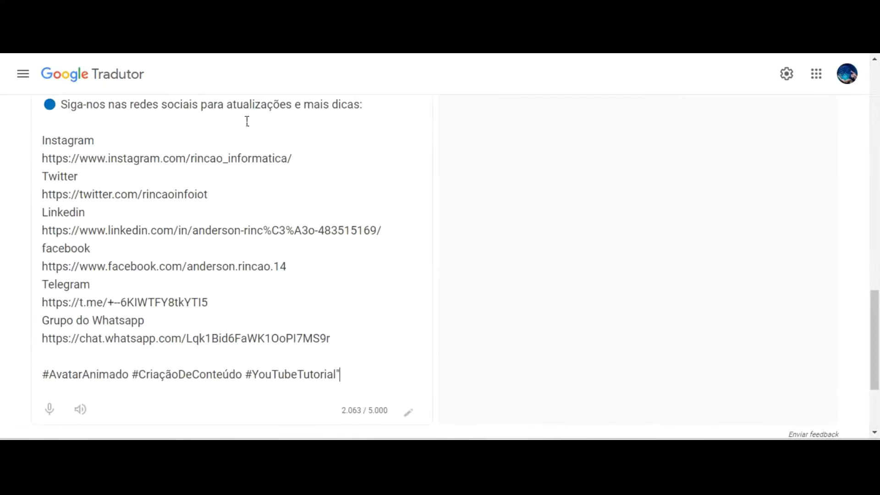
scroll(638, 147, up, 15)
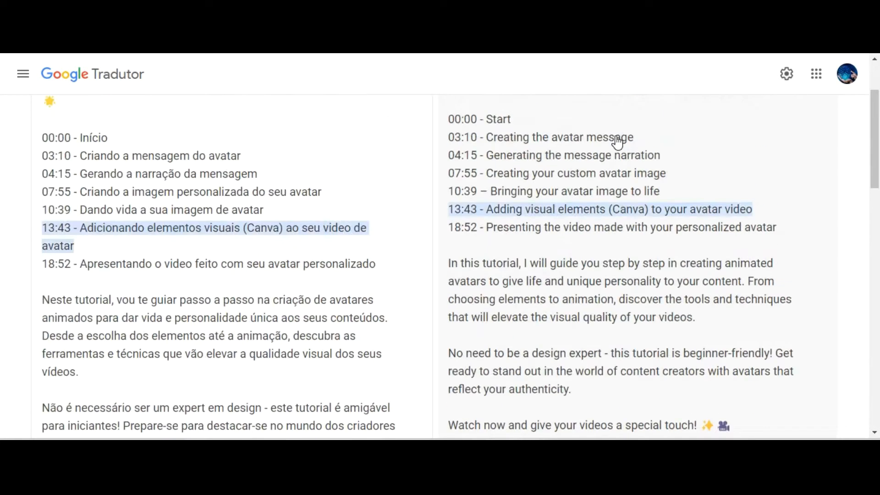
scroll(617, 143, down, 15)
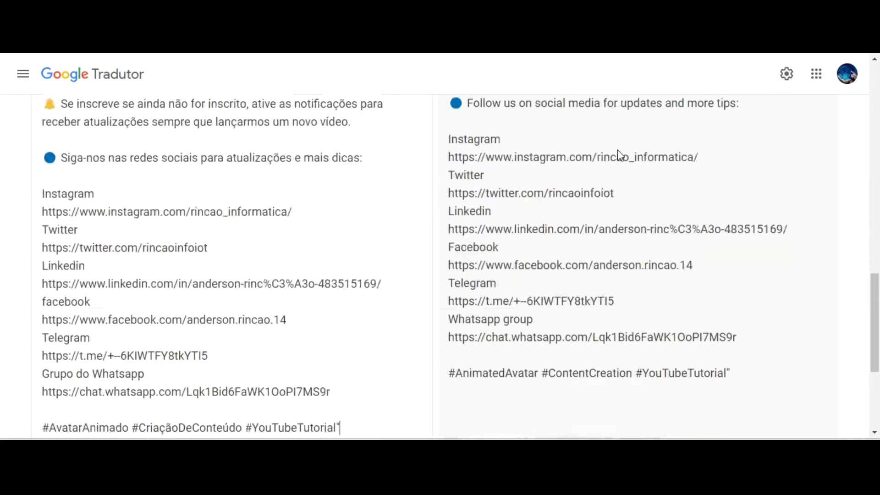
click(759, 267)
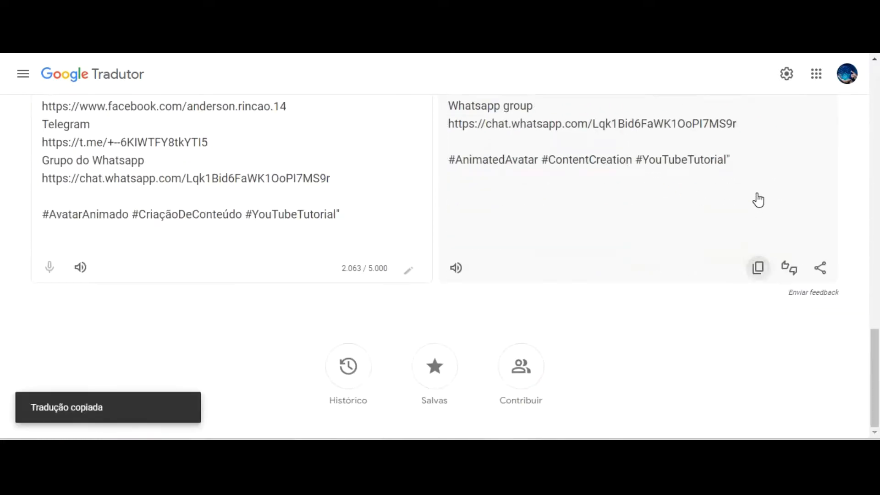
Return to YouTube Studio, paste the translated text as the Inglês description, and publish the translated title and description
key(alt+Tab)
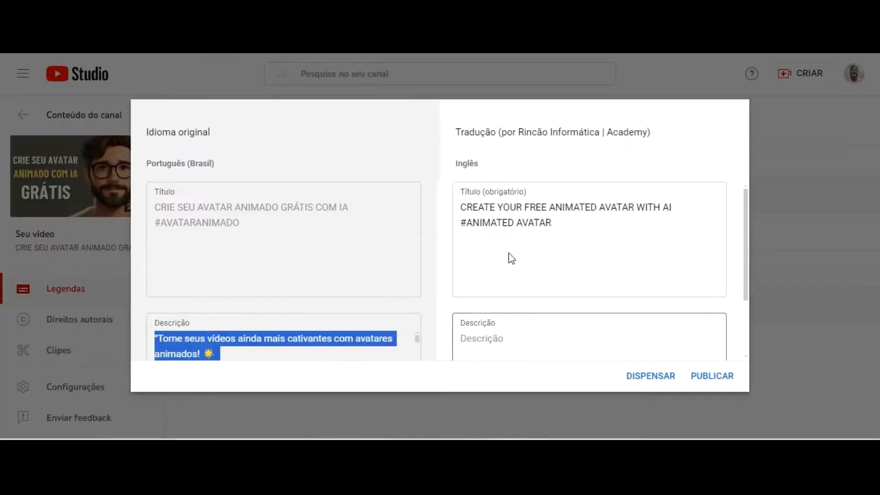
click(510, 335)
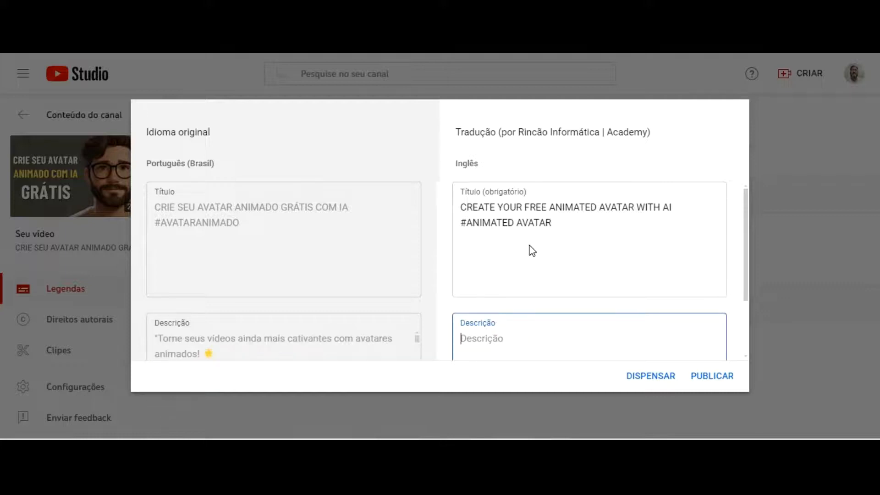
key(ctrl+v)
click(715, 376)
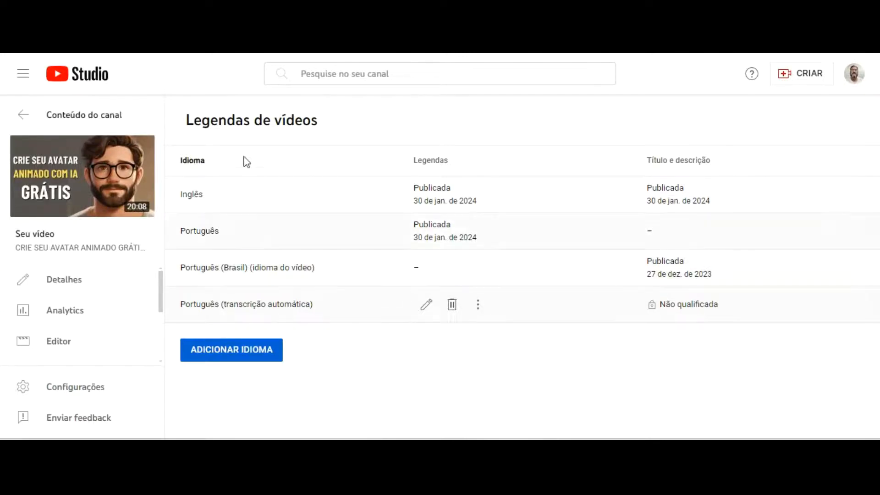
Play the video on its public YouTube page with Inglês captions selected and view it in full screen
click(78, 175)
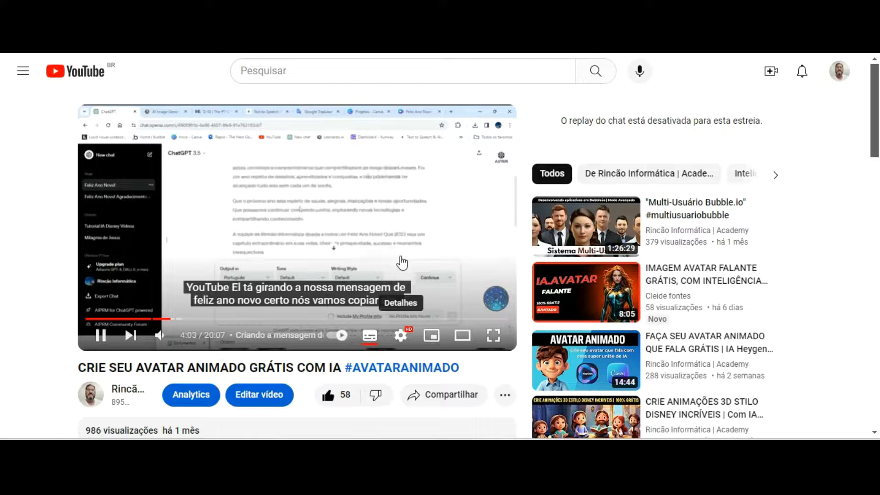
click(400, 335)
click(327, 240)
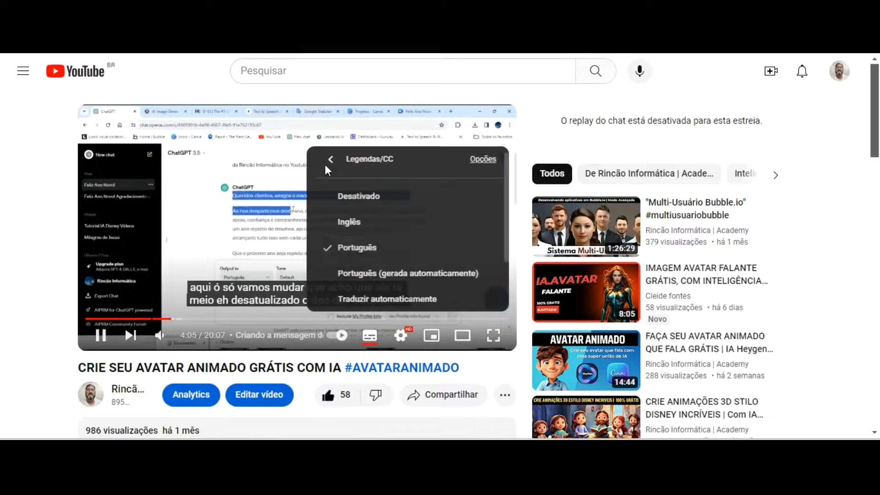
click(349, 222)
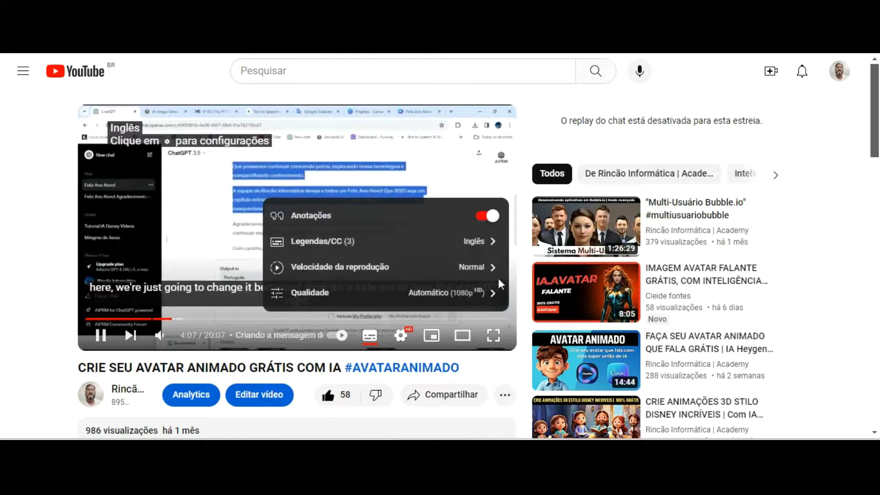
click(493, 335)
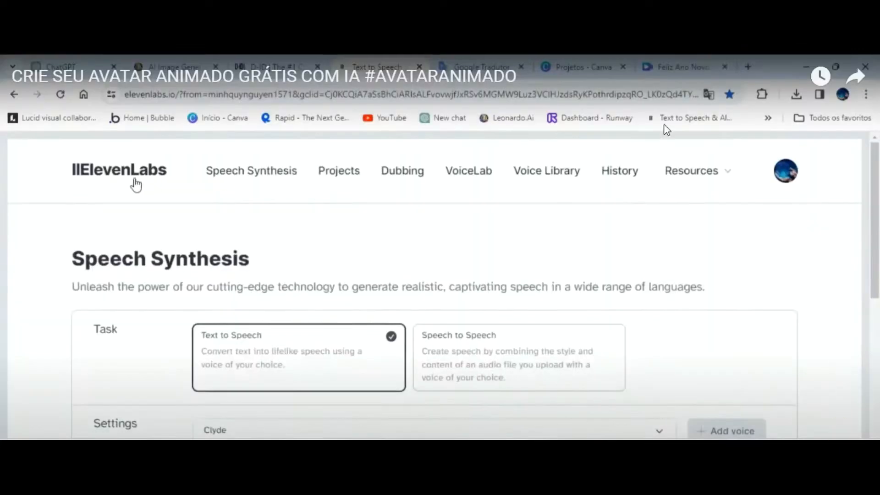
click(848, 399)
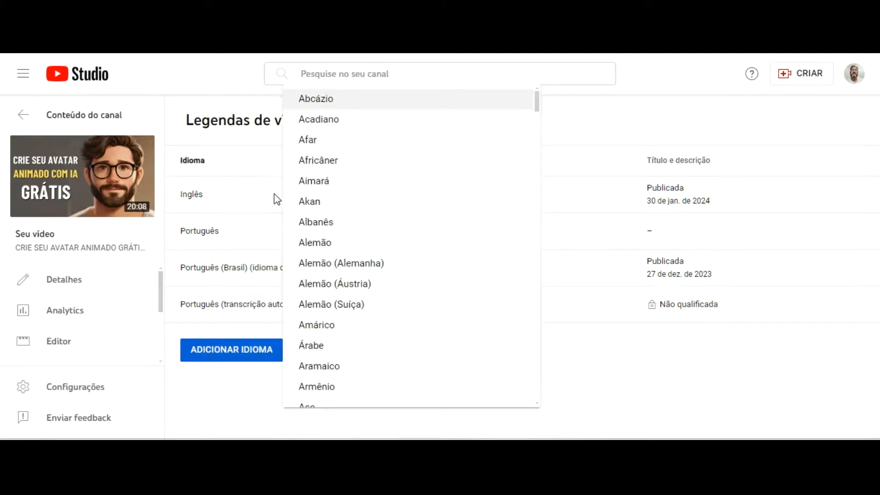
Browse the languages available for the video's subtitles in YouTube Studio and close the list without adding one
scroll(393, 151, down, 6)
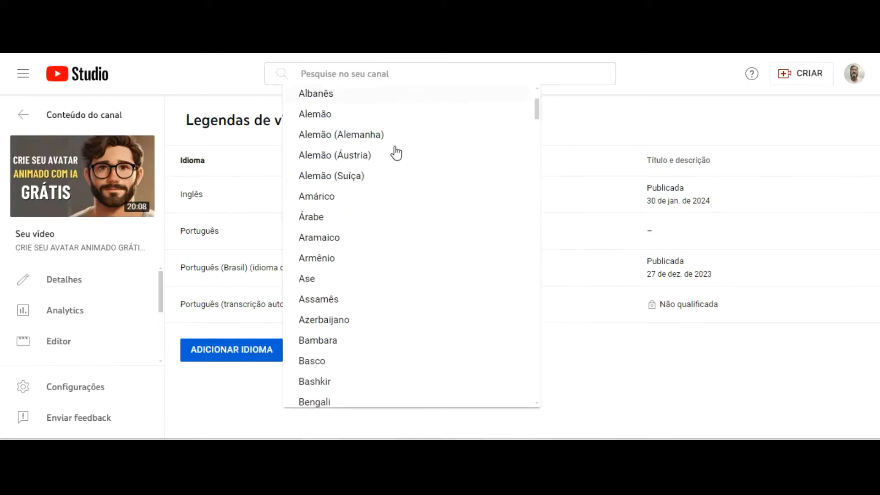
scroll(394, 157, down, 20)
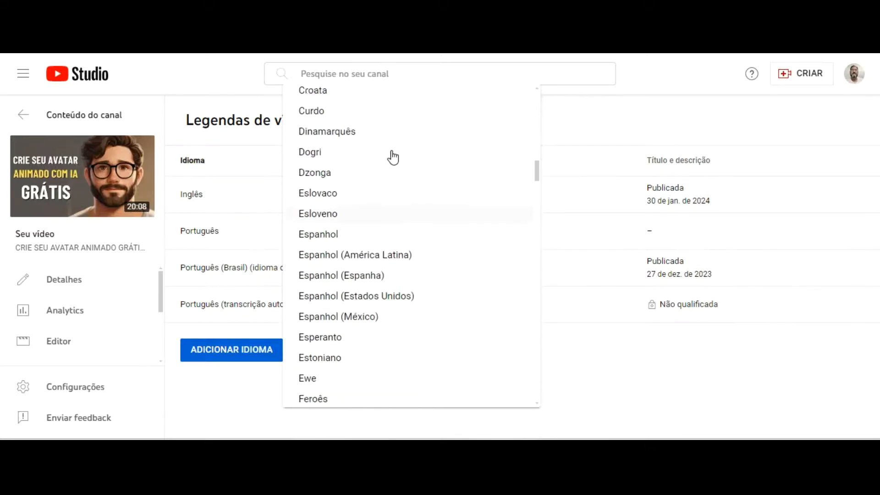
scroll(391, 159, down, 20)
scroll(386, 172, up, 5)
scroll(385, 175, up, 13)
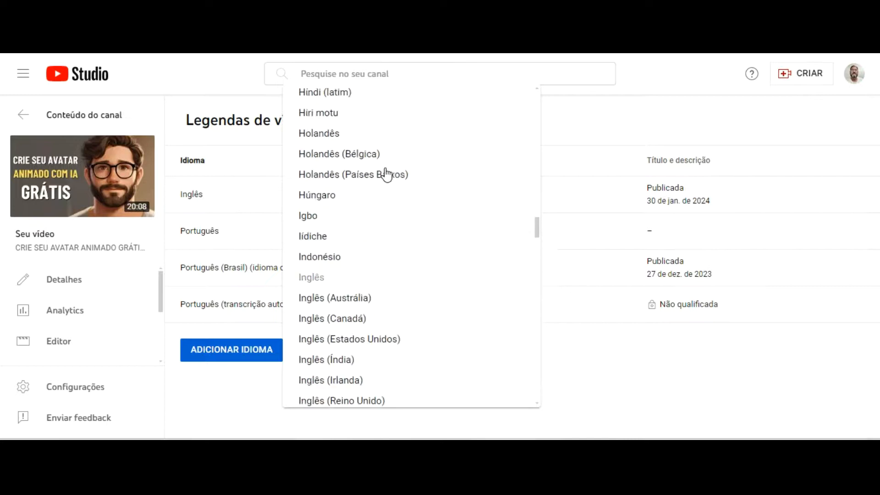
click(624, 303)
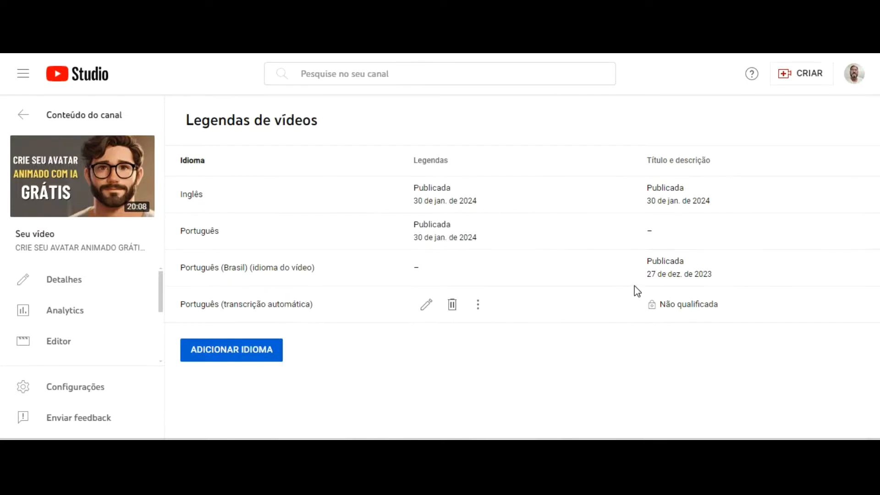